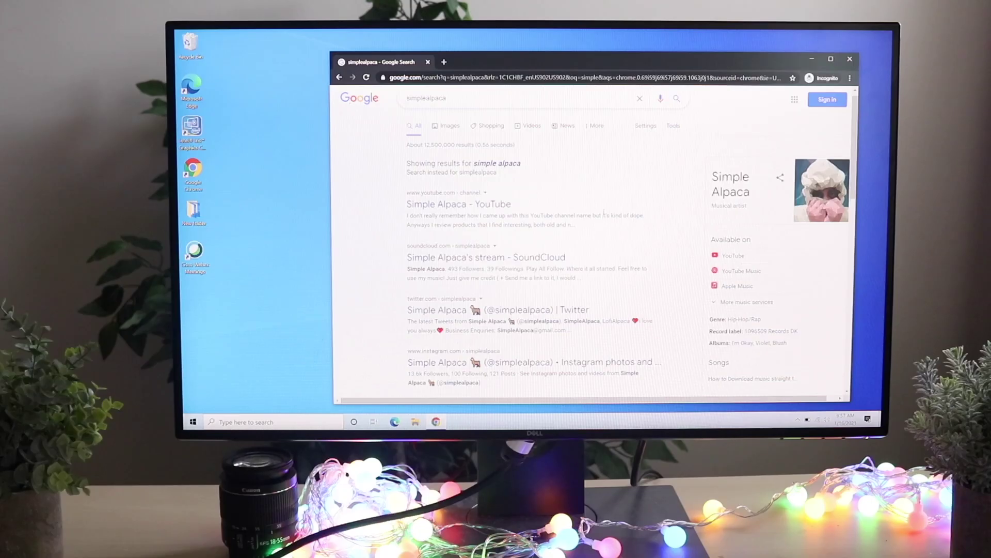
scroll(604, 216, down, 3)
scroll(604, 215, down, 1)
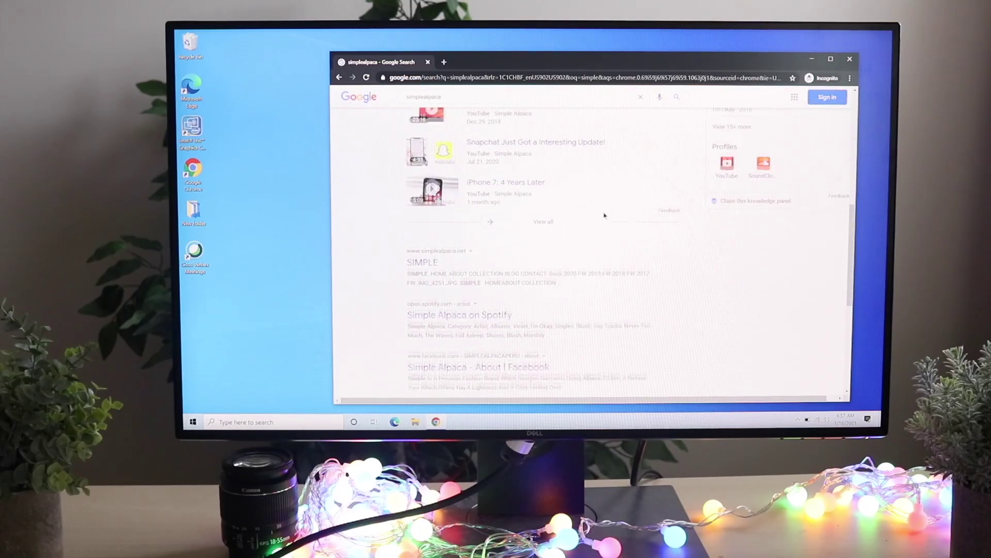
scroll(603, 215, up, 1)
scroll(604, 215, up, 3)
scroll(604, 216, up, 2)
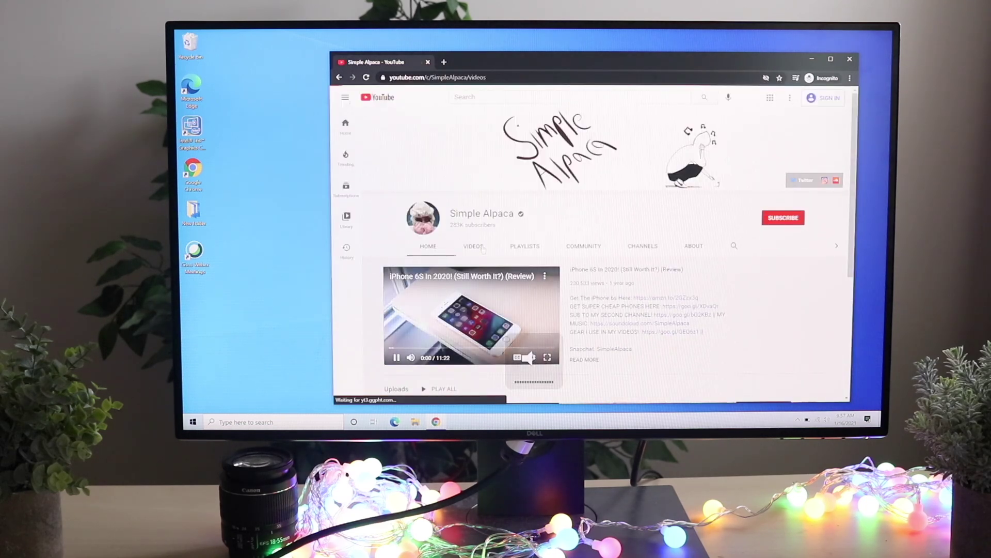
Show the Simple Alpaca channel's Videos, shift the window, and open an incognito window for slither.io
click(474, 247)
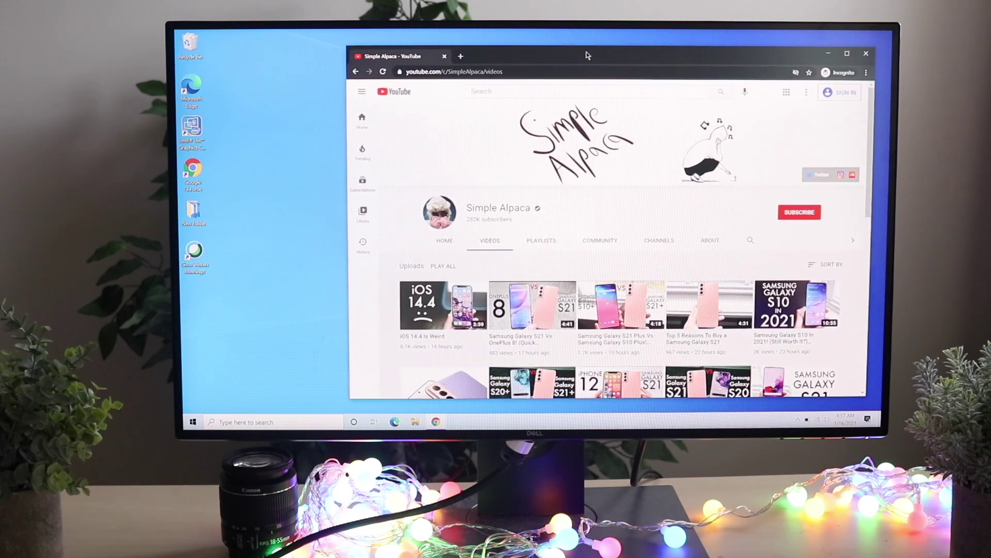
drag(569, 61, 591, 52)
right_click(575, 48)
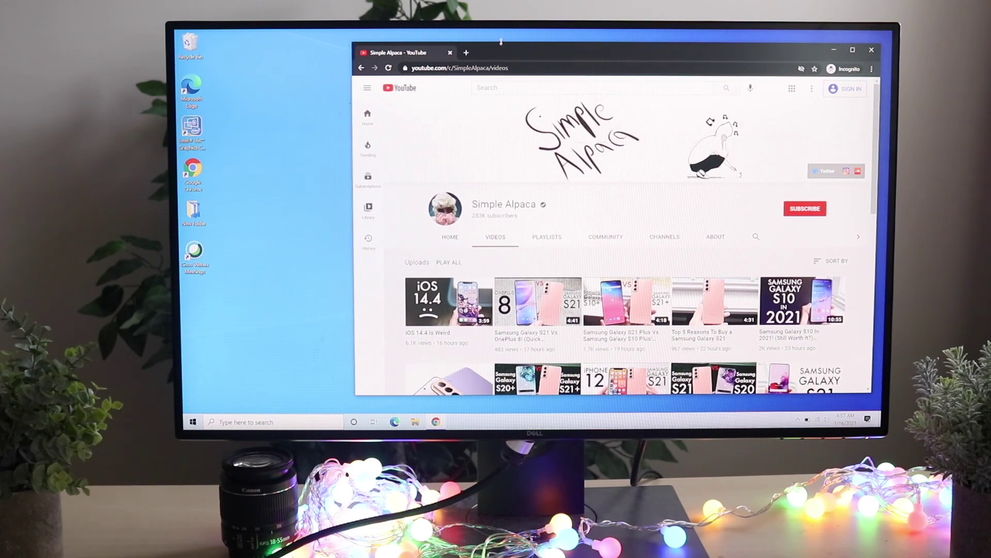
click(466, 53)
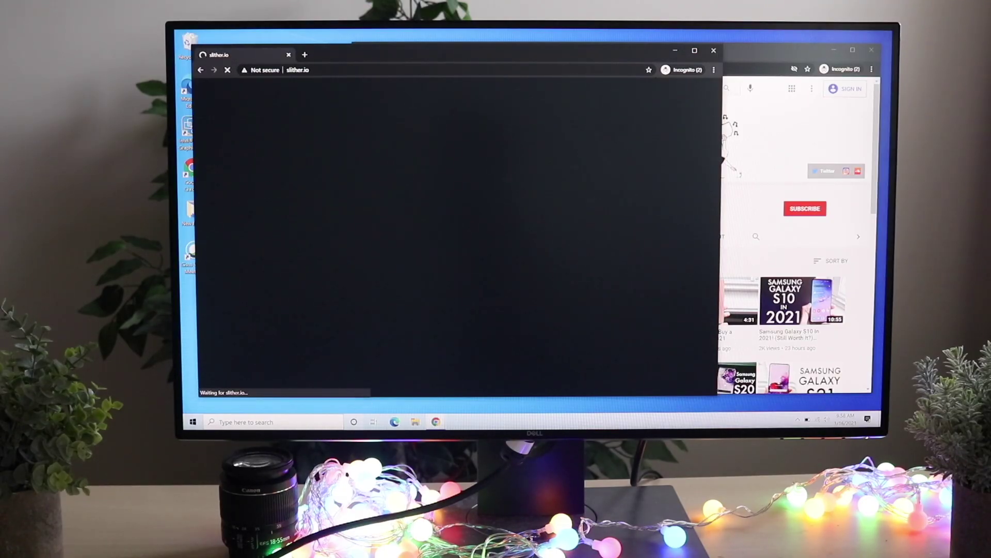
Close Cortana, play a slither.io round past length 60, then bring up the Start menu
click(354, 421)
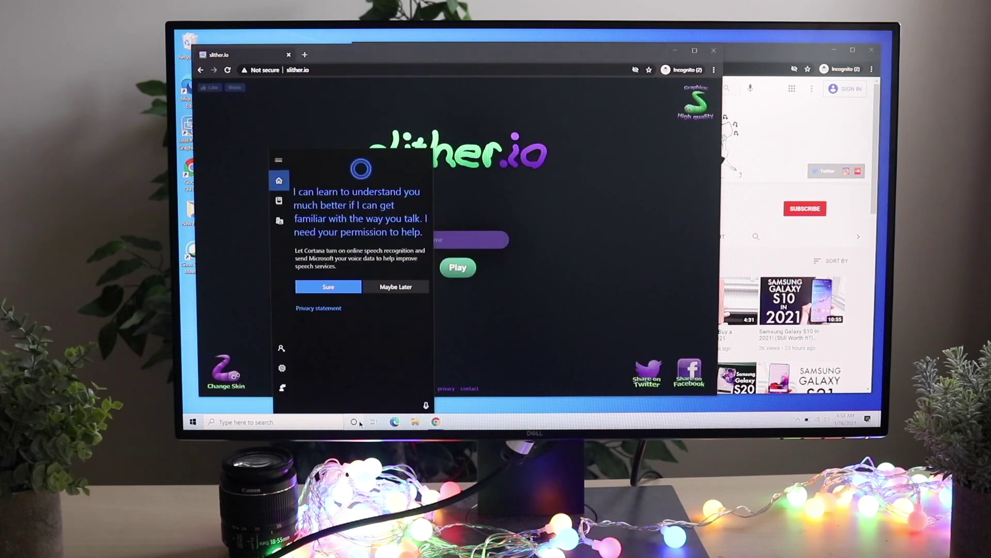
click(359, 422)
click(490, 240)
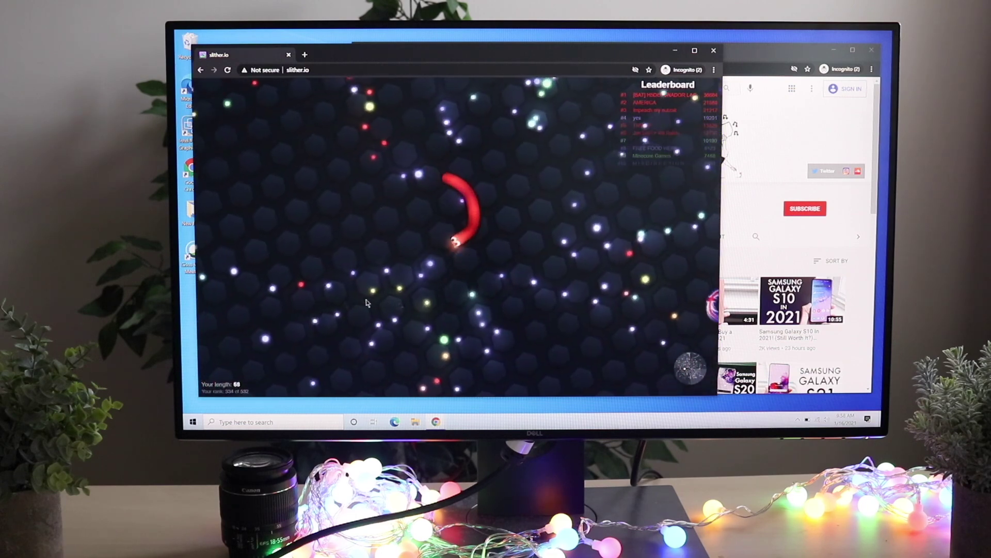
key(super)
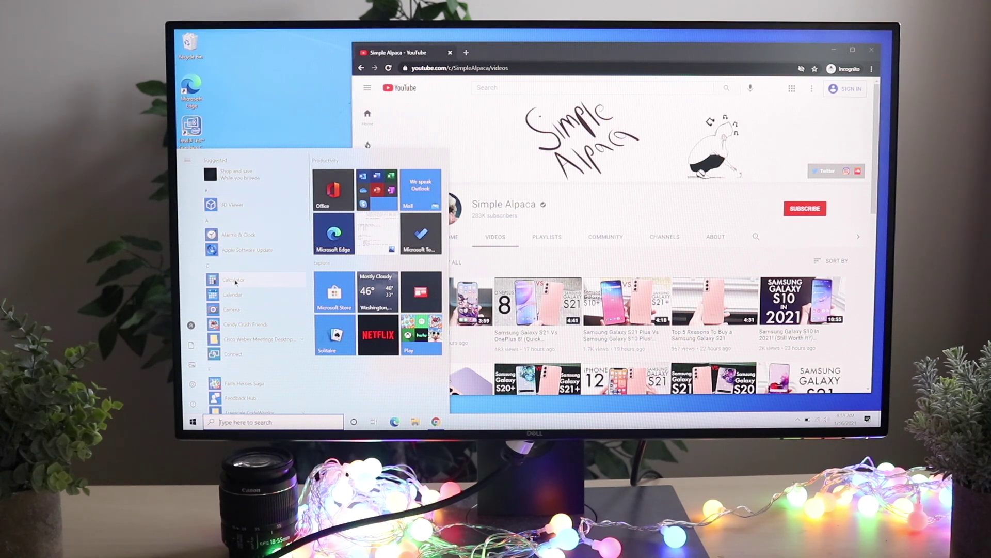
scroll(233, 326, down, 3)
scroll(233, 327, down, 3)
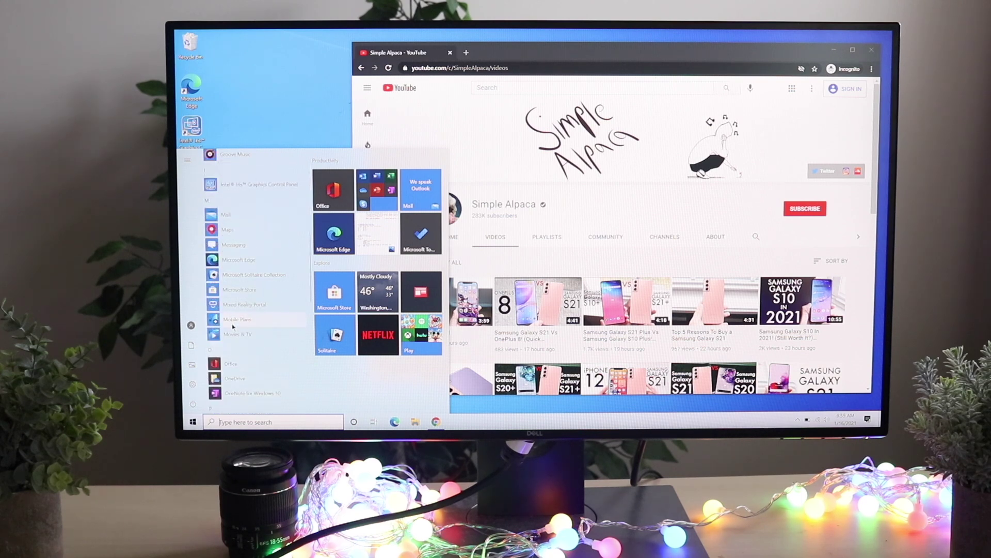
scroll(228, 188, down, 3)
scroll(223, 217, down, 3)
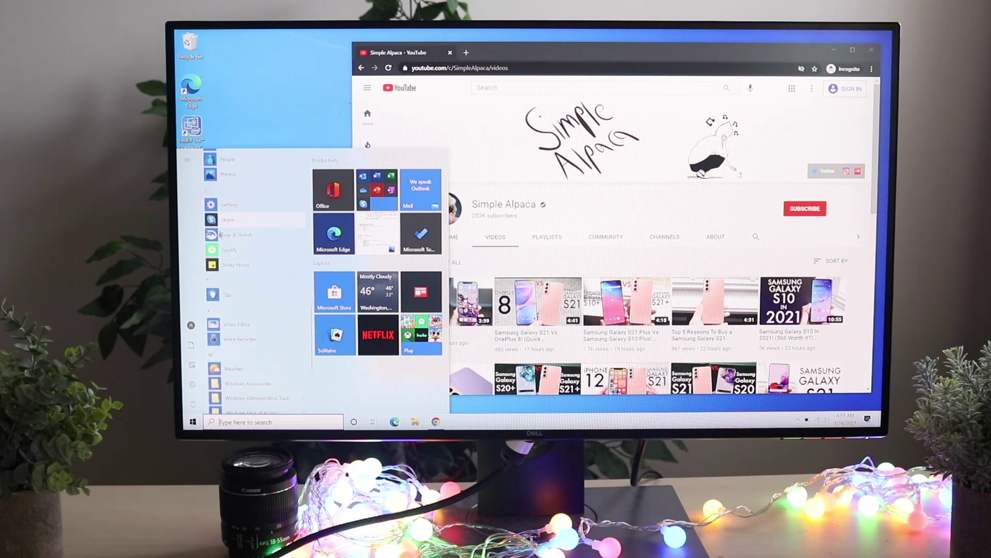
scroll(218, 288, down, 3)
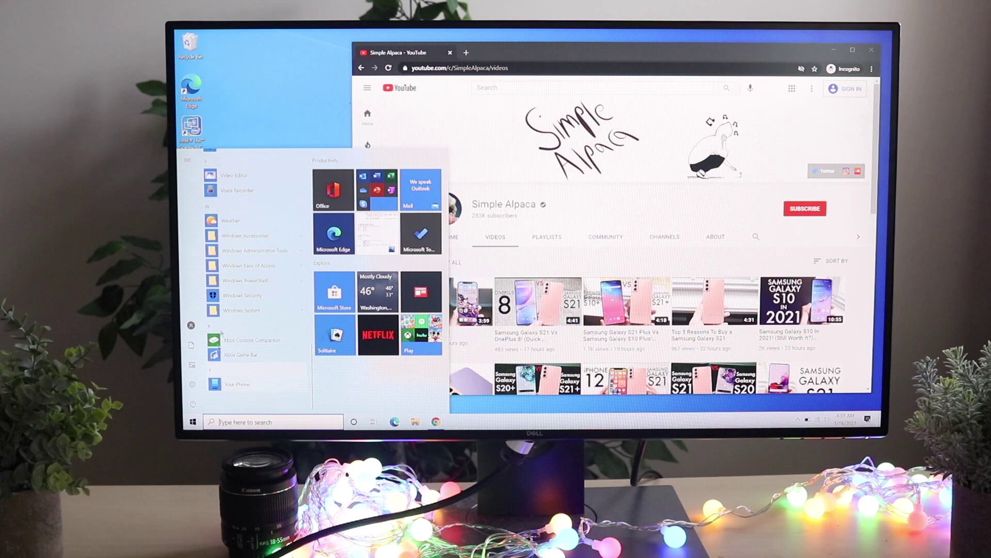
Expand Windows Accessories in the app list, glance at Task View, and reopen the Start menu
click(249, 236)
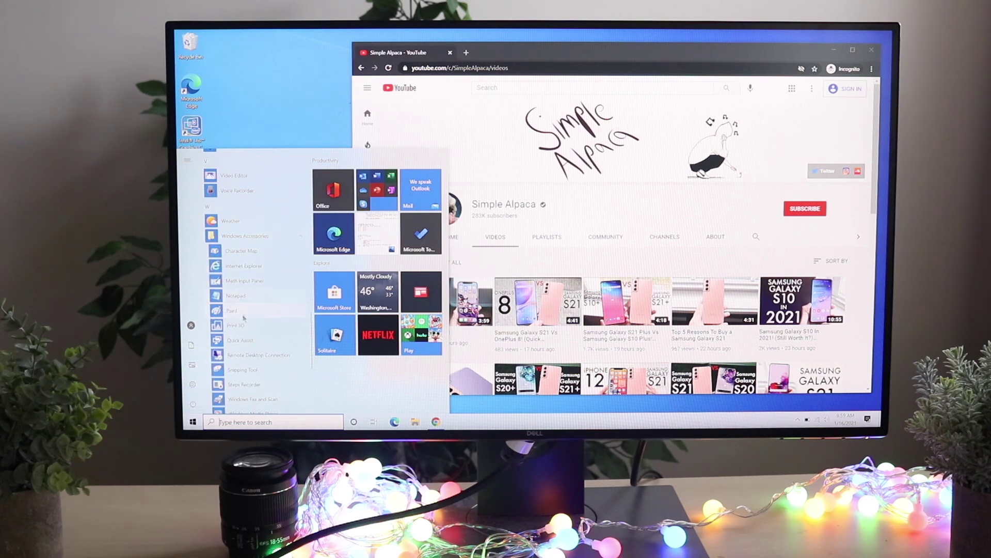
key(super+Tab)
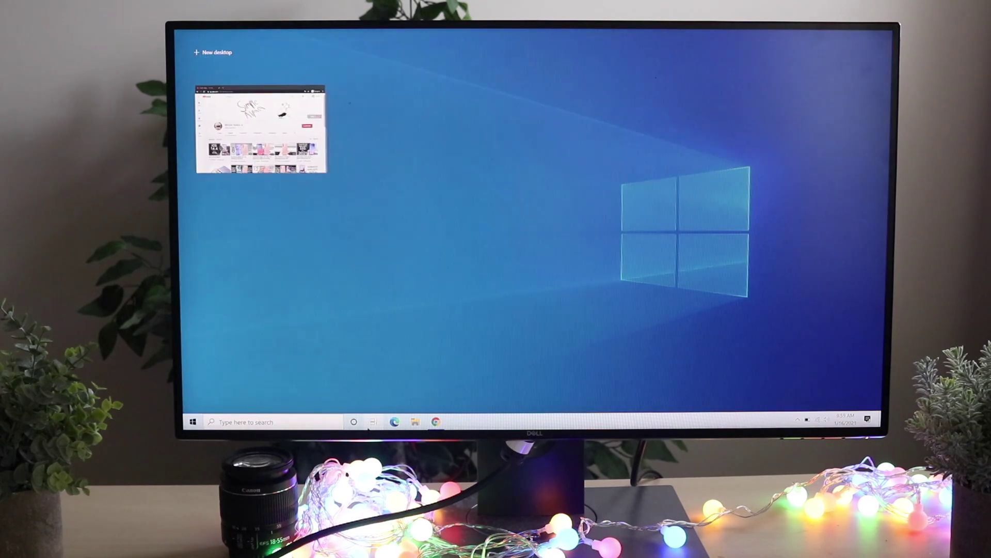
key(Escape)
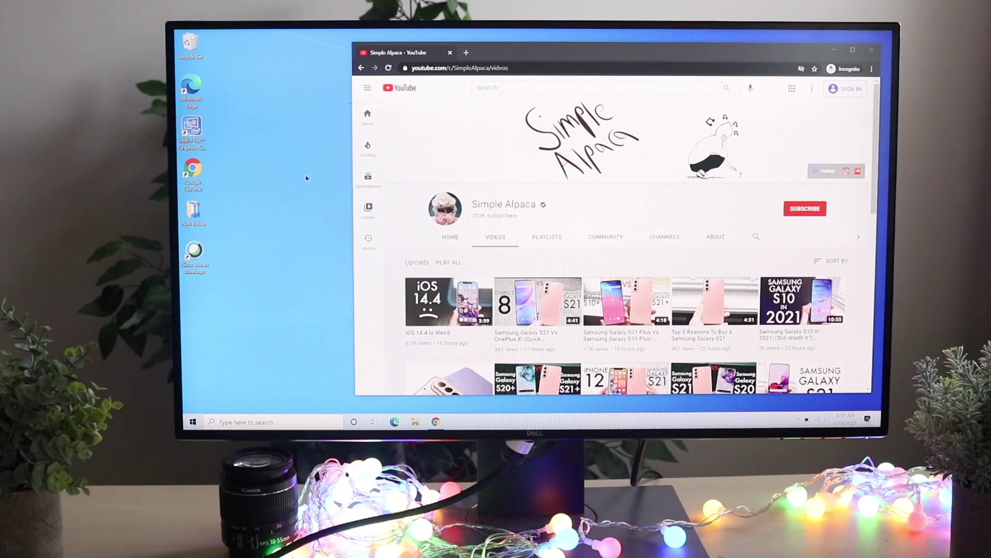
key(super)
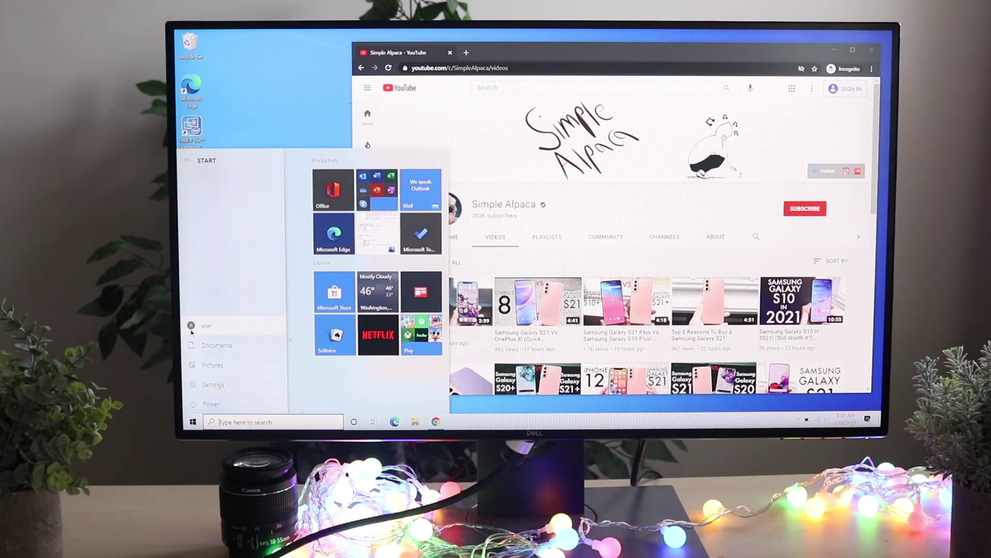
Launch Microsoft Store and open the Roblox Best selling games chart from Home
click(317, 295)
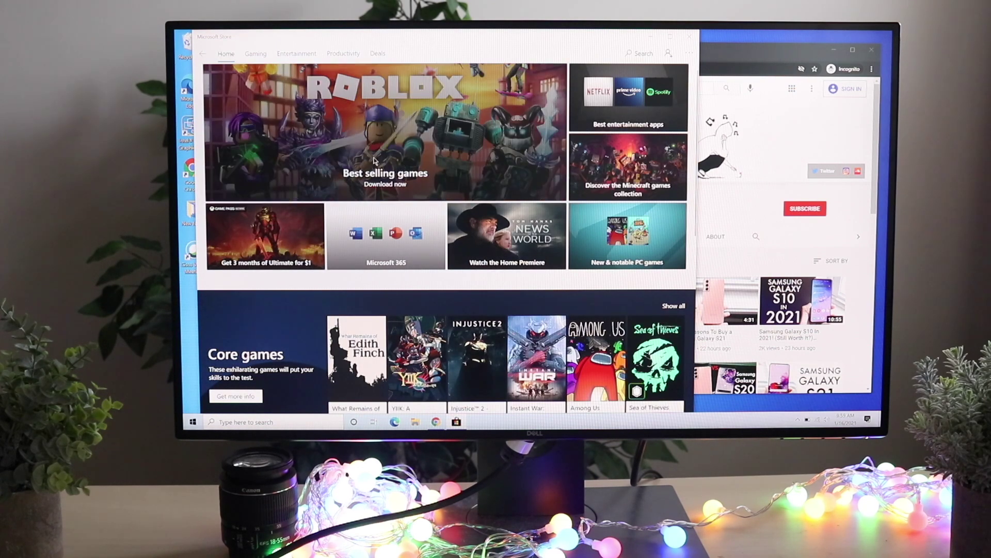
scroll(374, 161, down, 5)
scroll(375, 161, down, 2)
scroll(374, 161, down, 3)
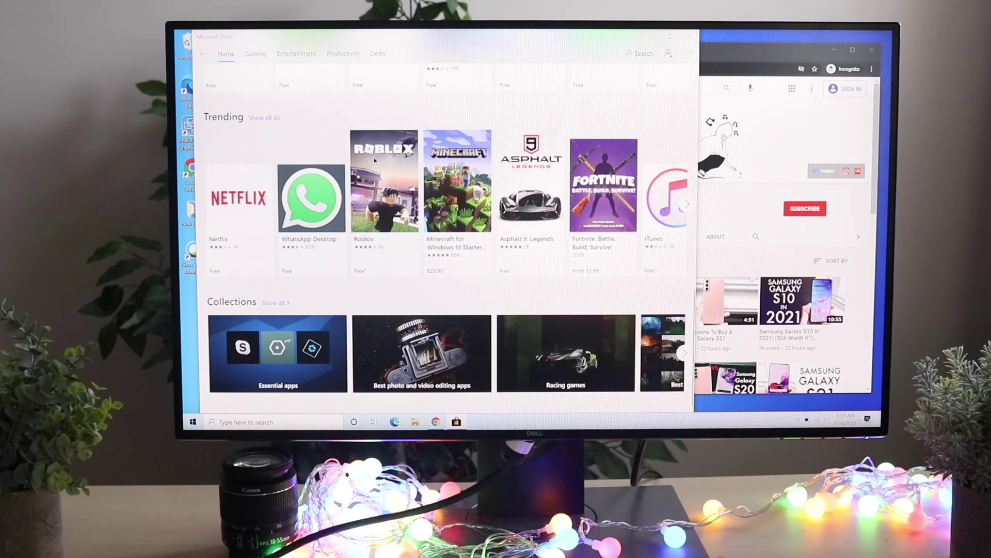
scroll(374, 160, up, 1)
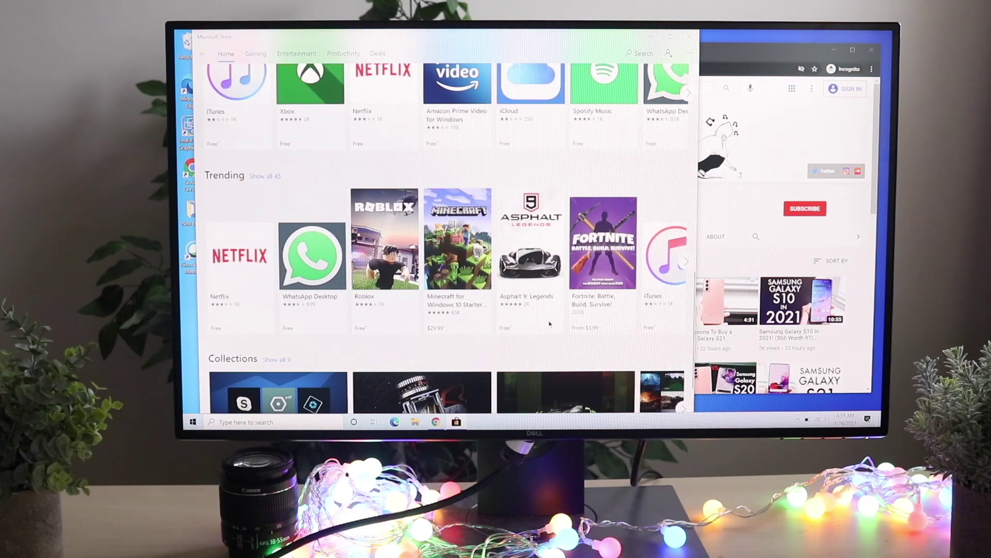
scroll(593, 302, up, 5)
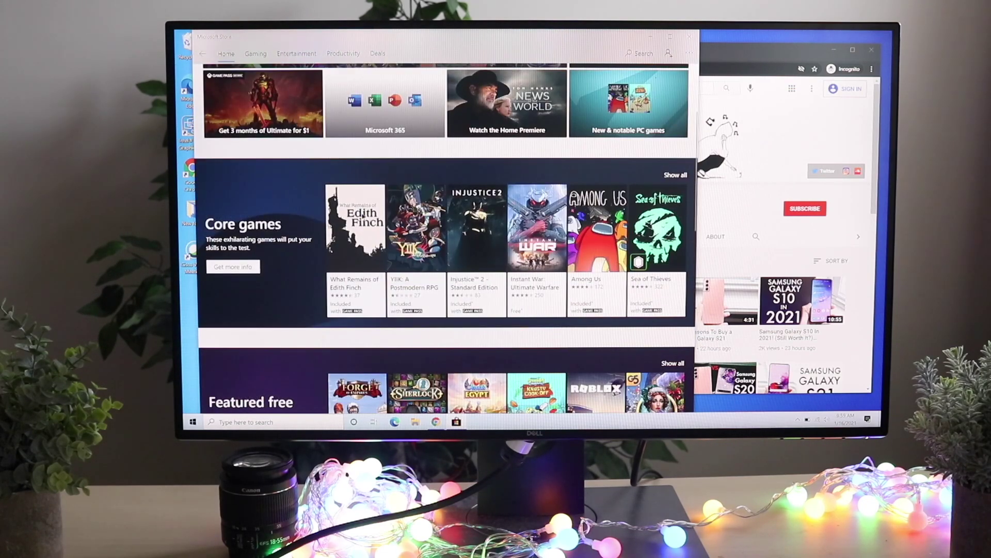
scroll(217, 136, up, 2)
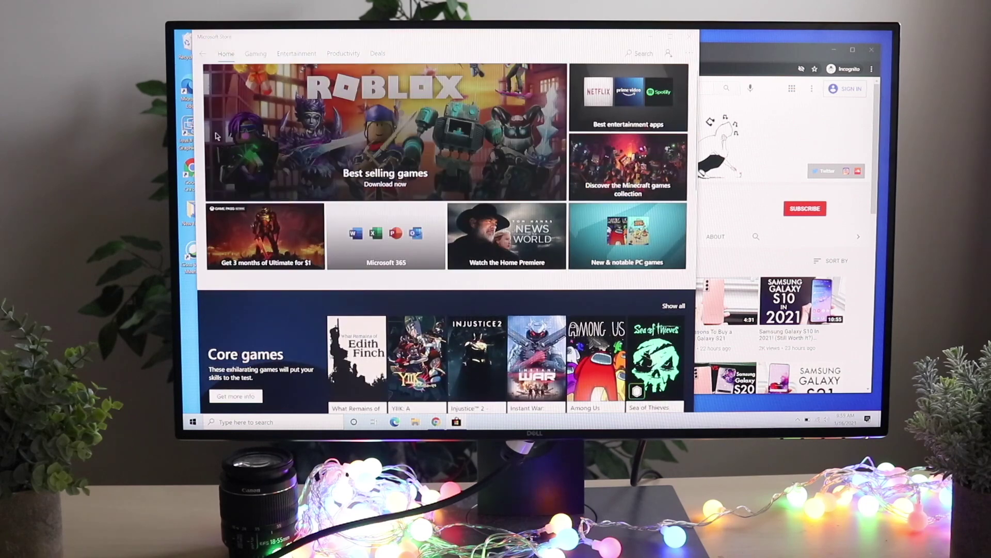
click(366, 112)
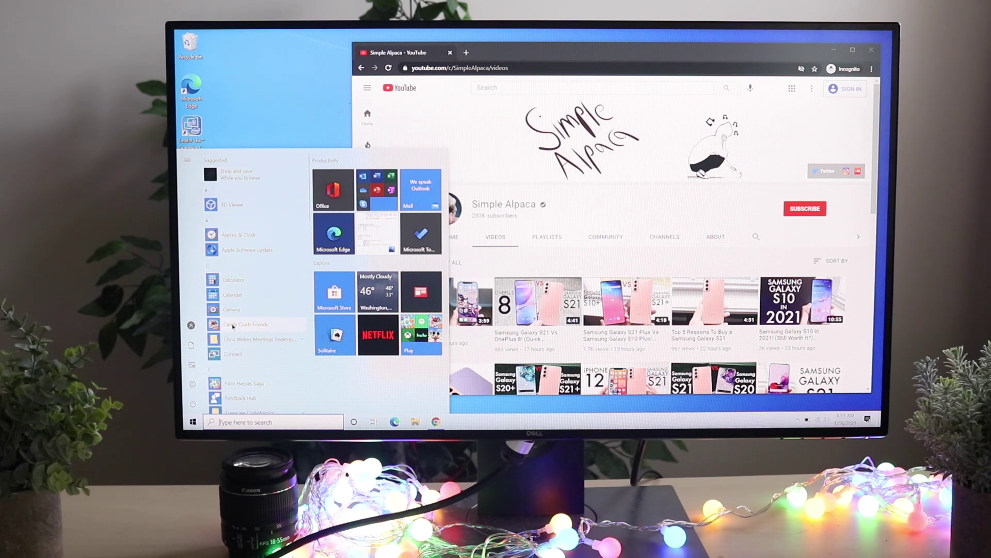
scroll(233, 327, down, 5)
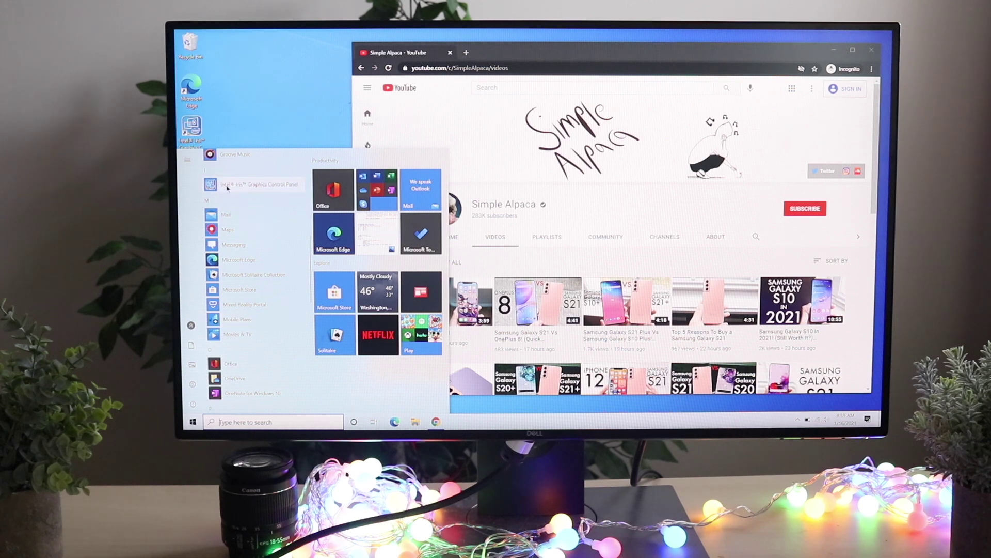
scroll(220, 289, down, 3)
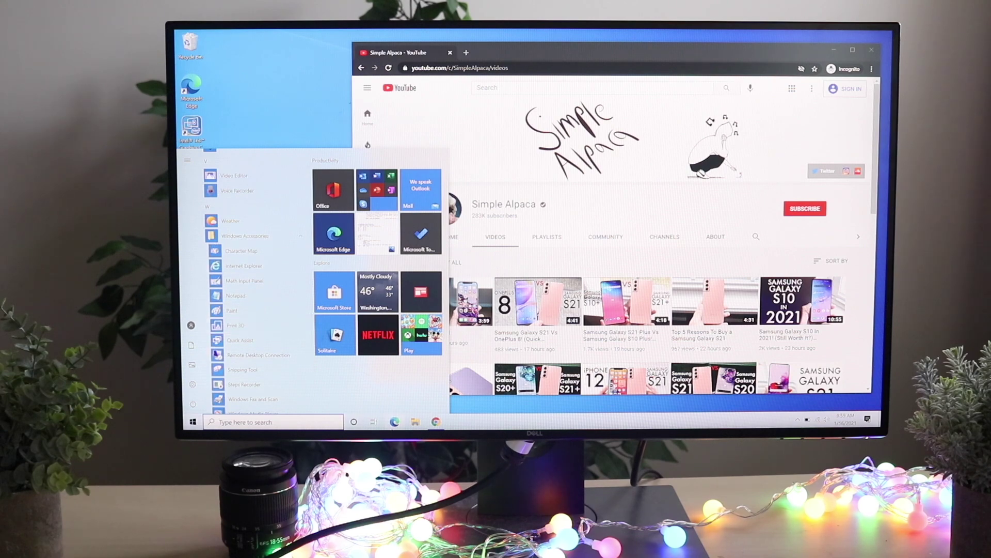
key(super+Tab)
key(Escape)
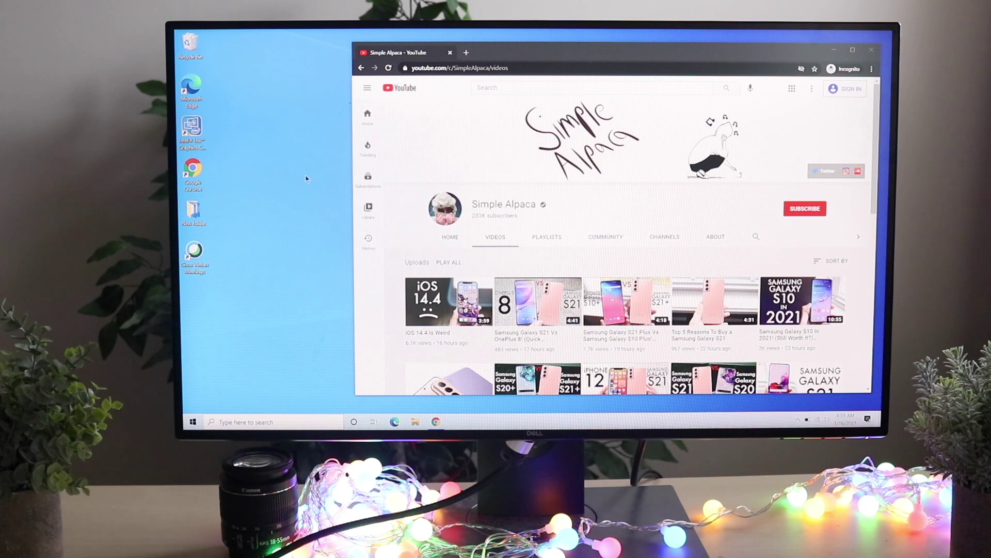
key(super)
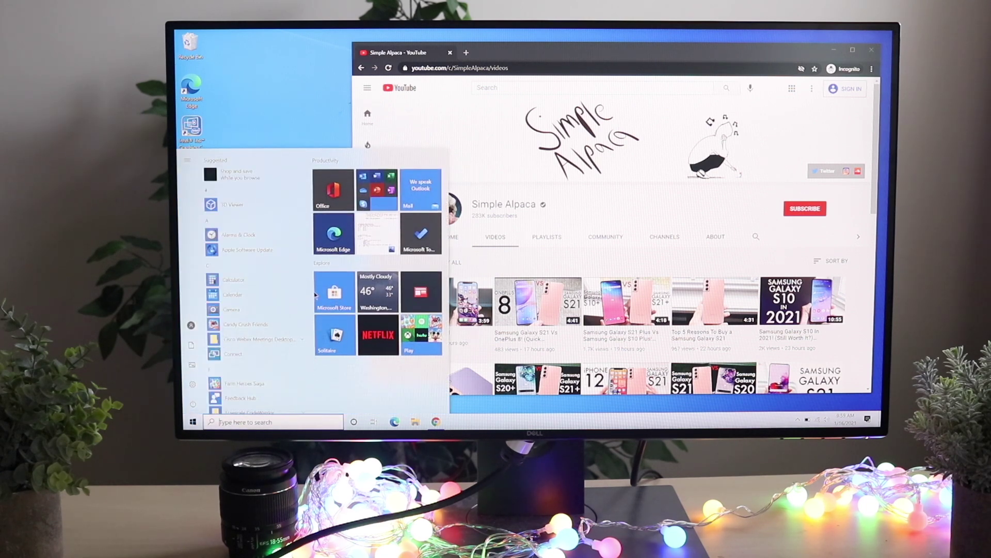
Relaunch Microsoft Store from its Start tile and open the Best selling games chart
click(331, 296)
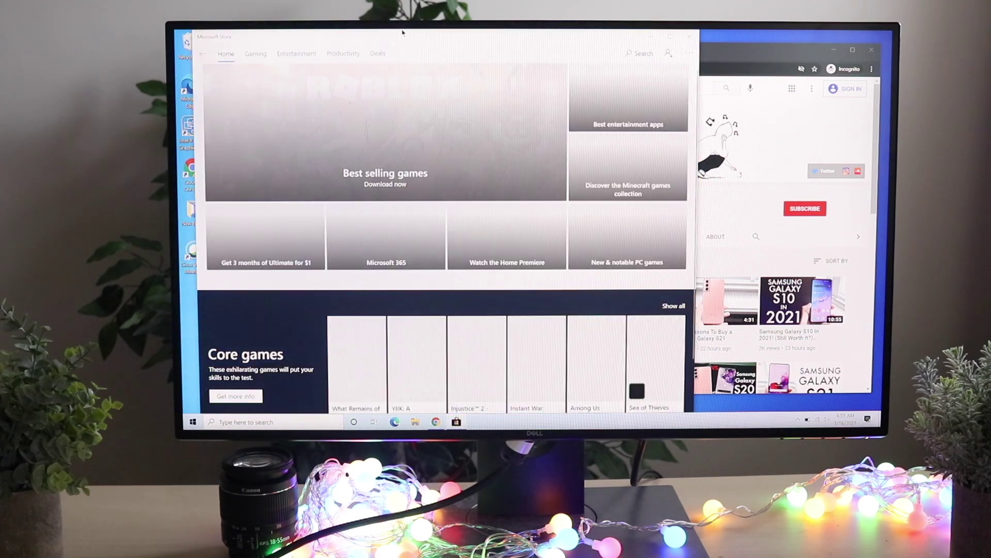
scroll(375, 160, down, 5)
scroll(376, 161, down, 3)
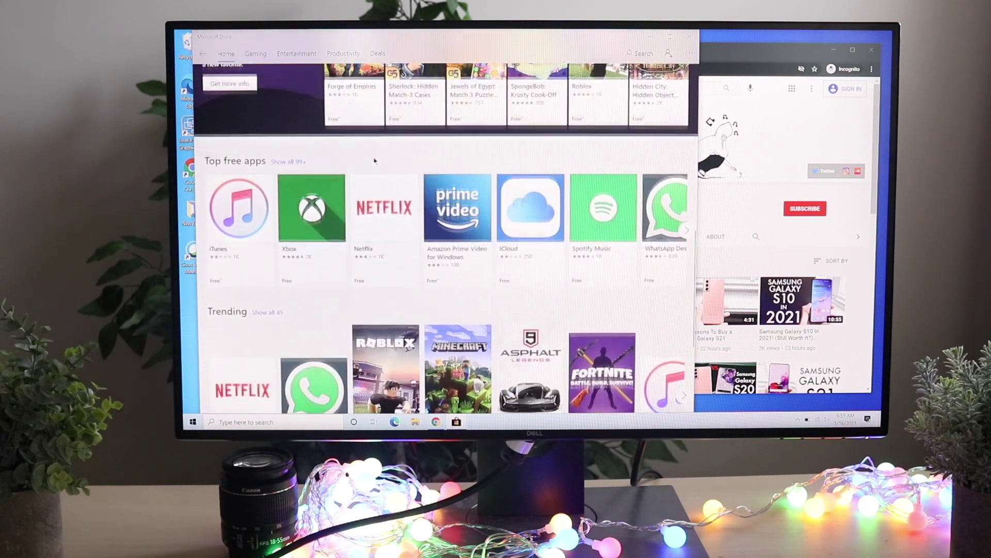
scroll(375, 160, down, 2)
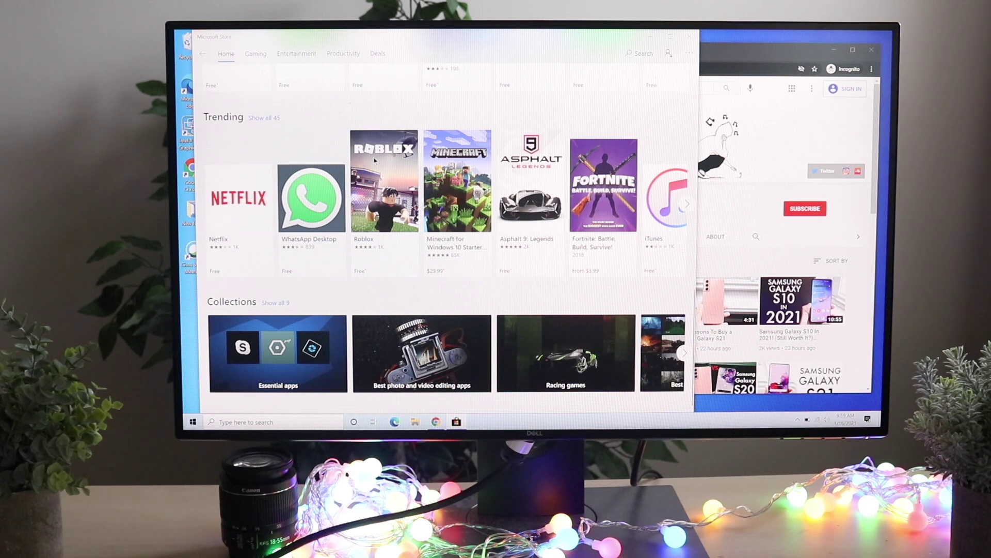
scroll(375, 160, up, 1)
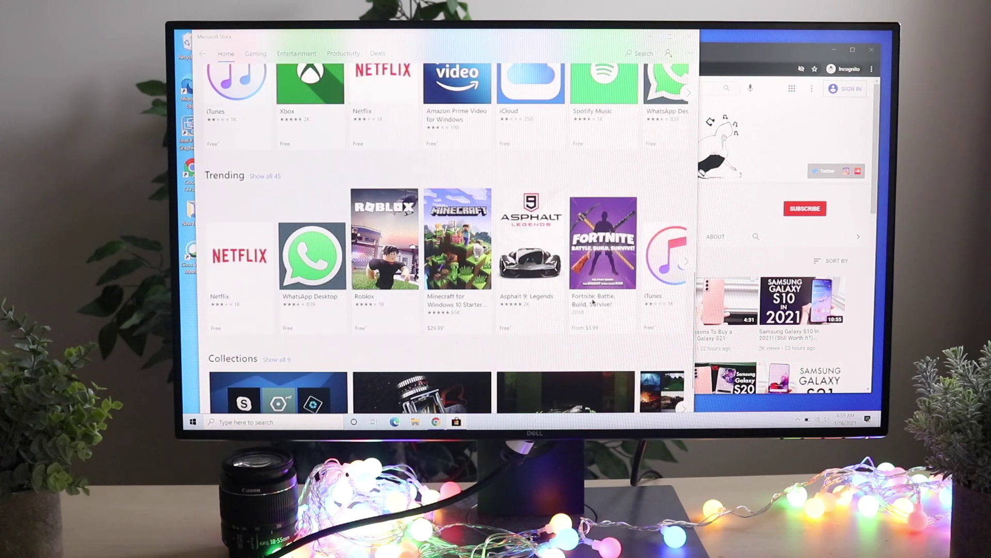
scroll(594, 303, up, 5)
scroll(217, 136, up, 3)
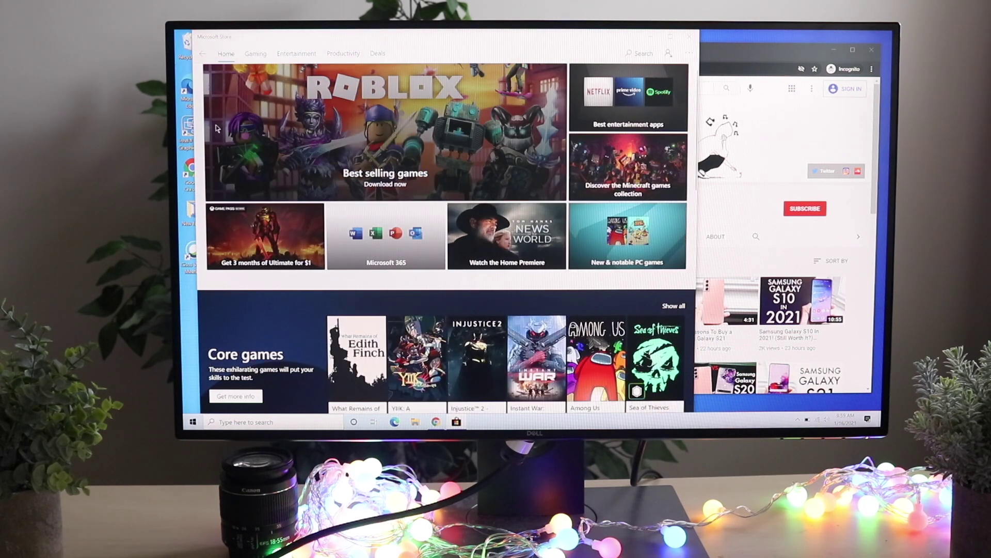
click(366, 112)
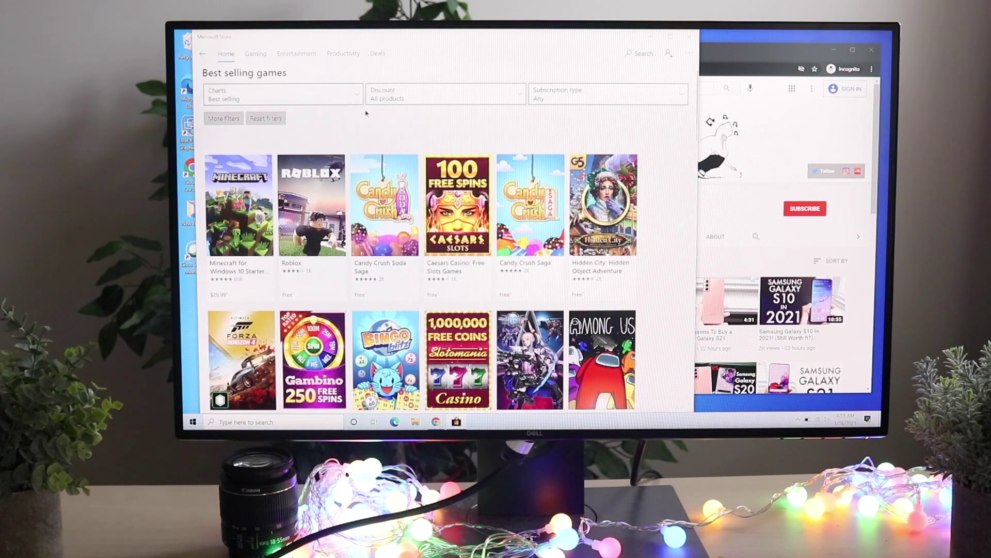